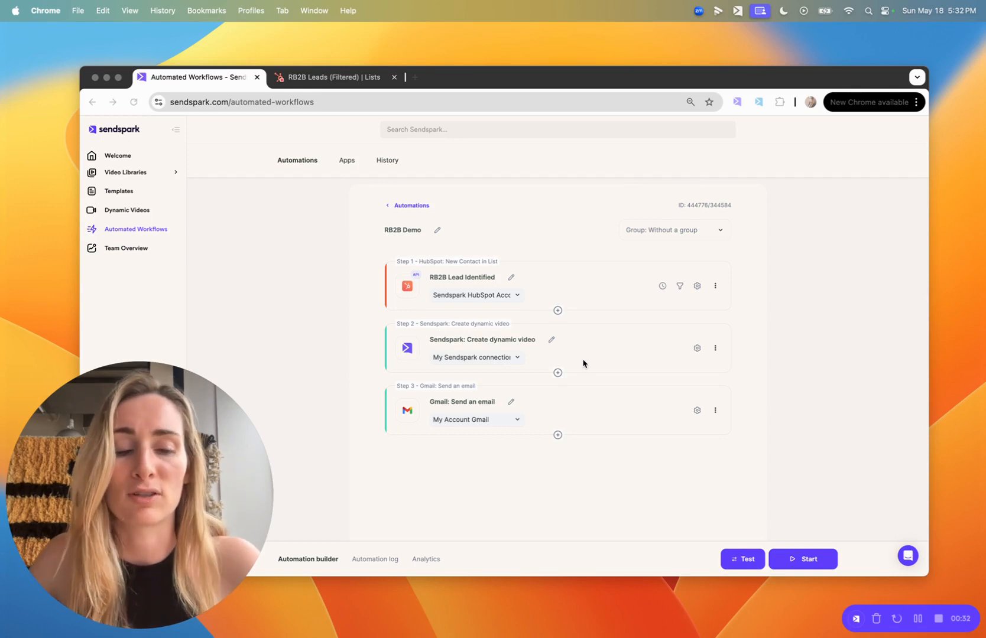
Step: Search the apps available for an action after the Gmail step for "lemli", "hubspot" and "salesloft", and close the dialog without adding one
click(819, 388)
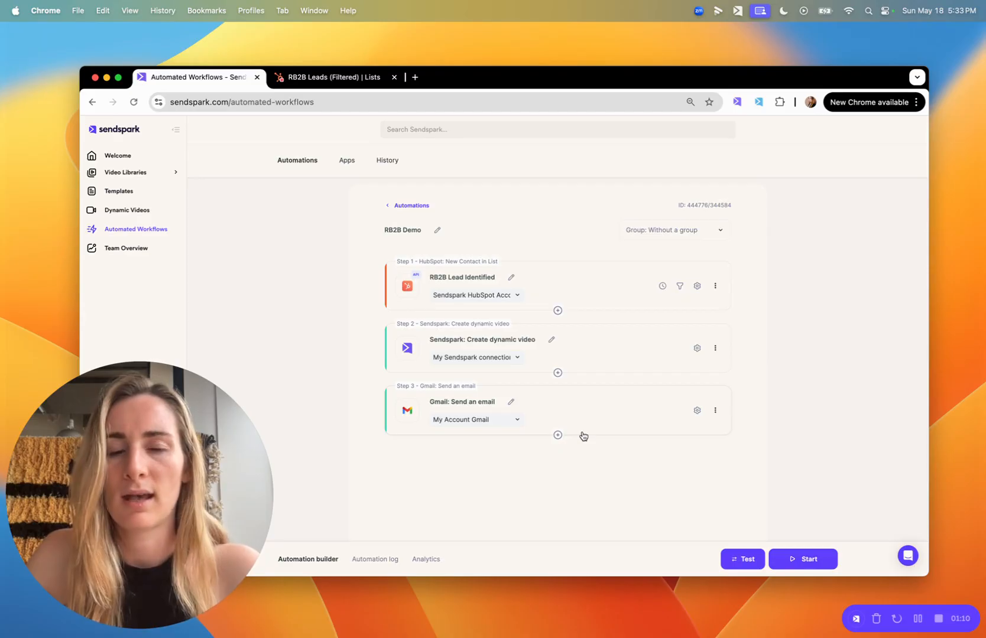
click(557, 435)
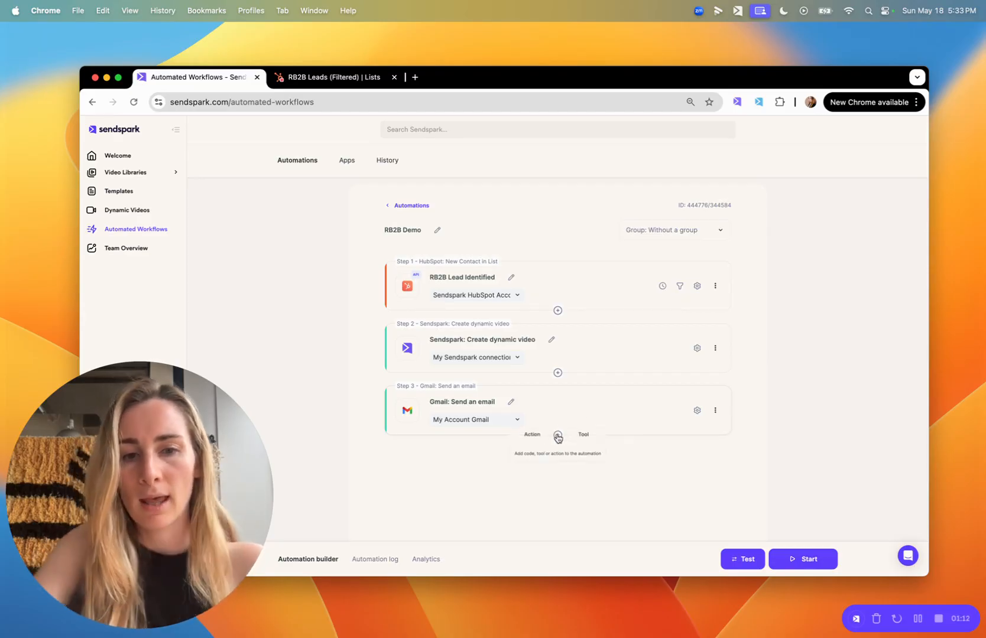
click(520, 437)
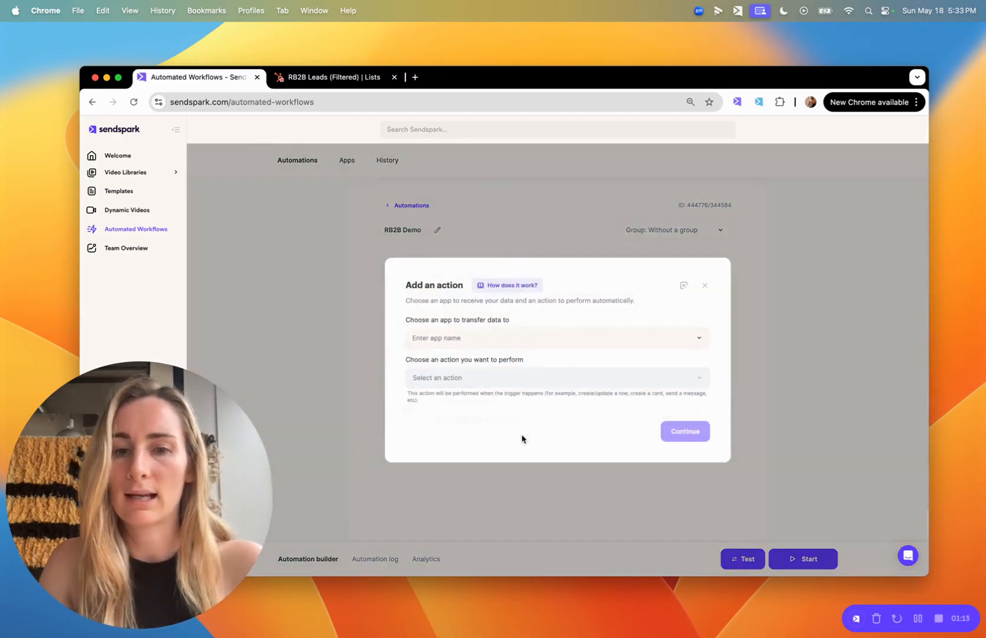
click(459, 336)
text(lemli)
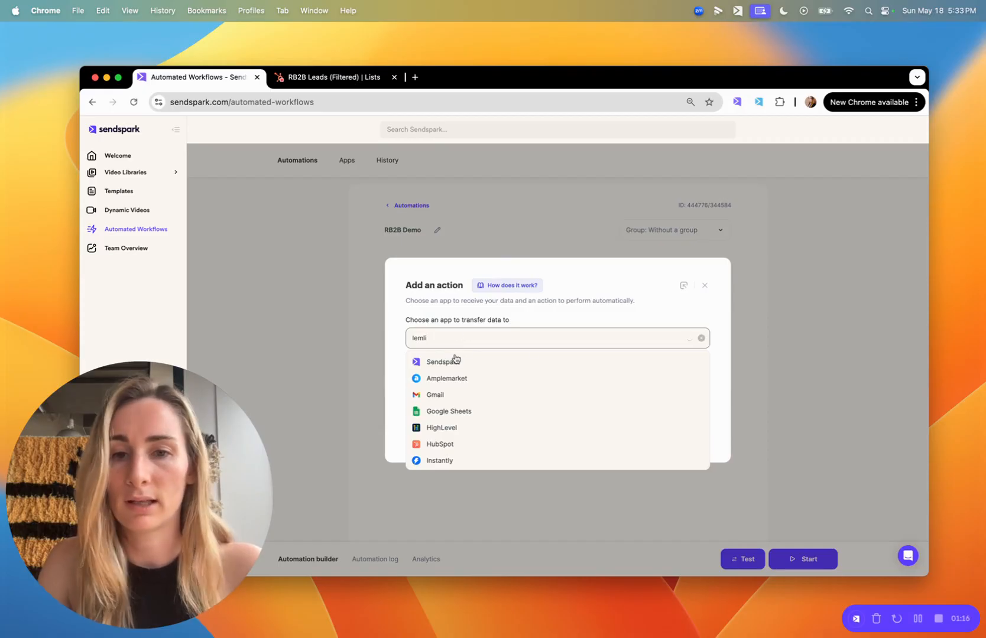
double_click(448, 338)
text(hubspot)
double_click(443, 338)
text(salesloft)
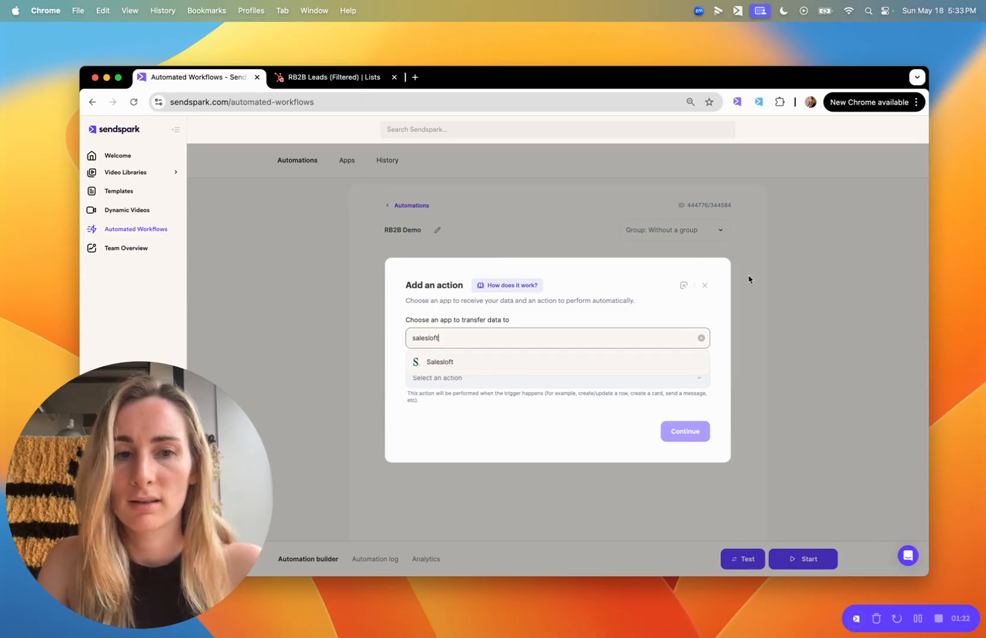
click(705, 286)
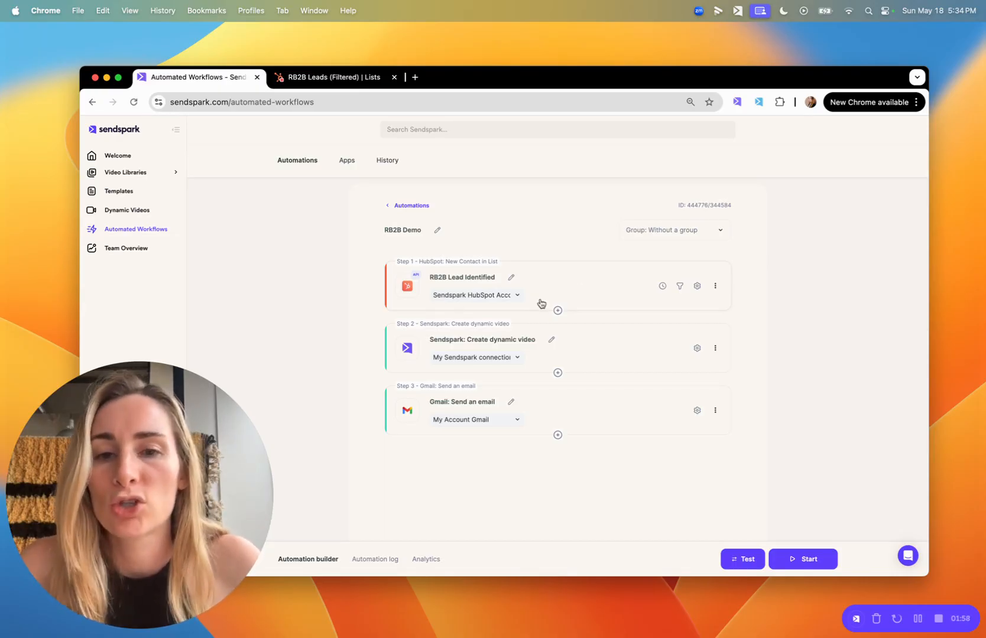
Step: Switch to HubSpot and examine the filter conditions of the RB2B Leads (Filtered) contact list
click(346, 80)
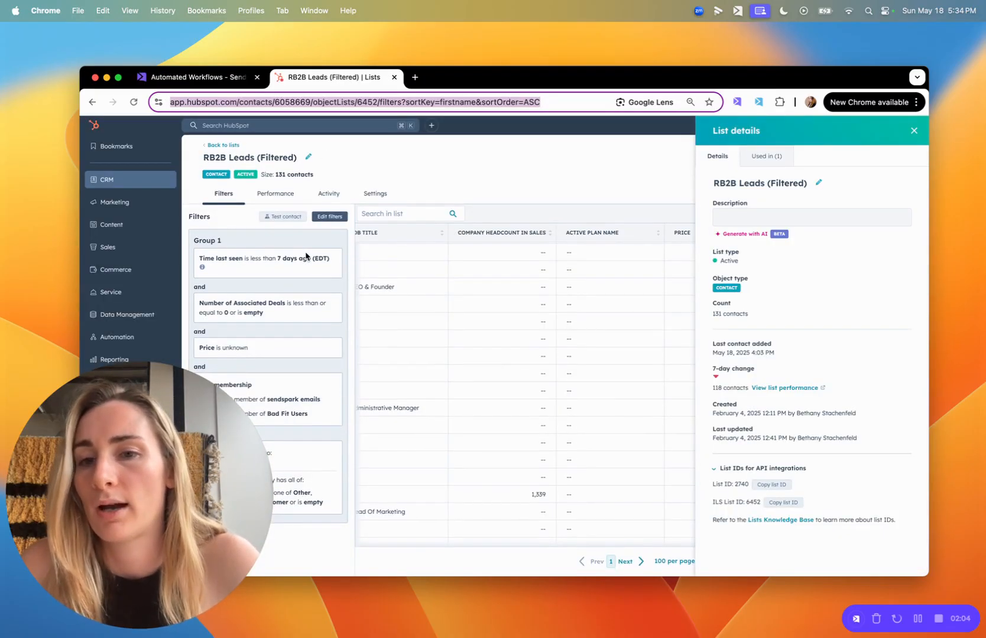
click(191, 565)
click(164, 604)
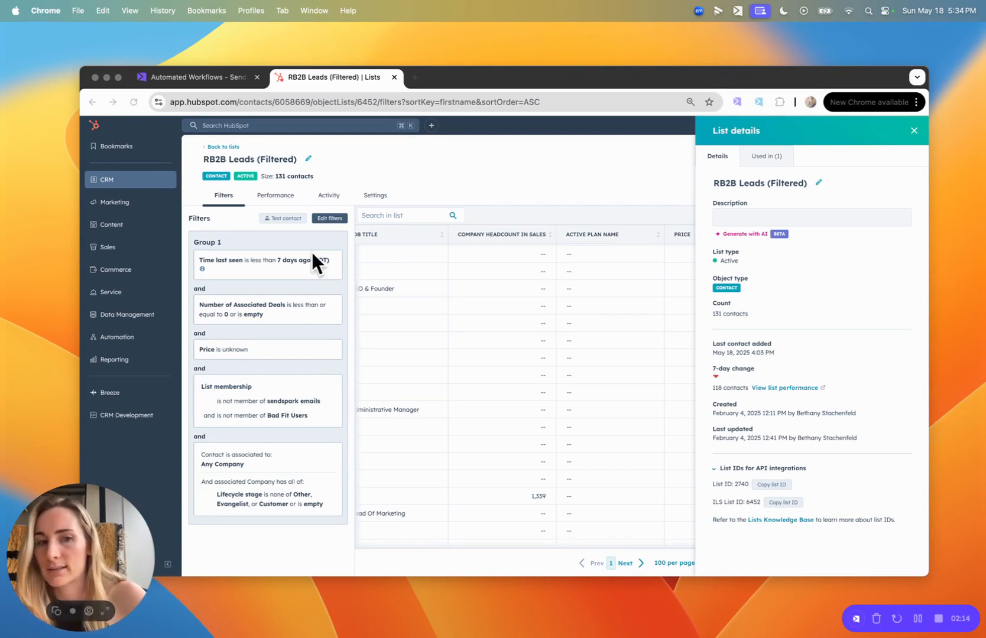
click(106, 612)
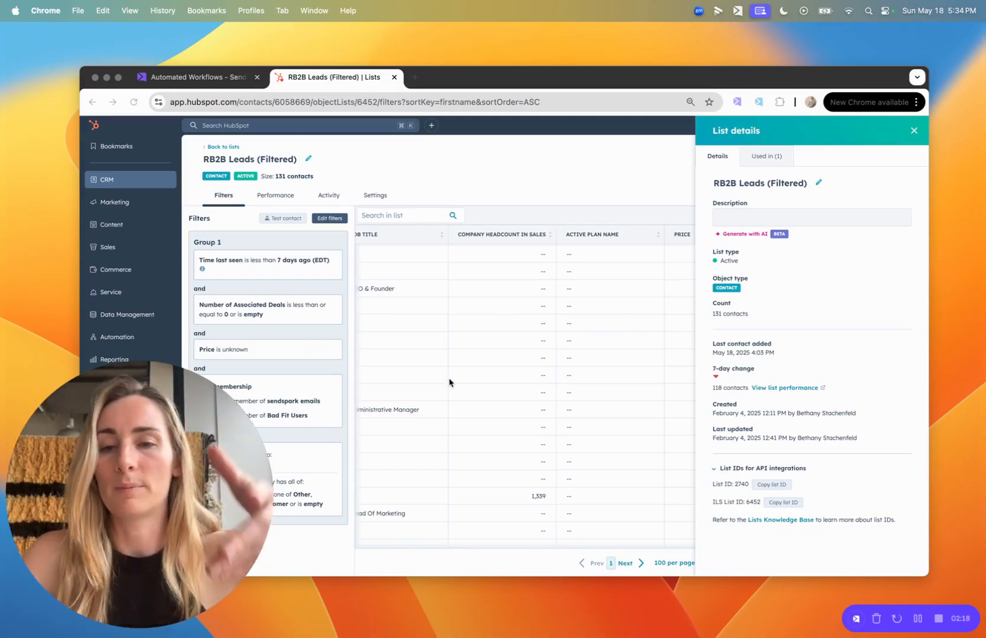
Step: Return to the Sendspark workflow, check the list ID in the RB2B Lead Identified trigger's settings, and close them
click(199, 82)
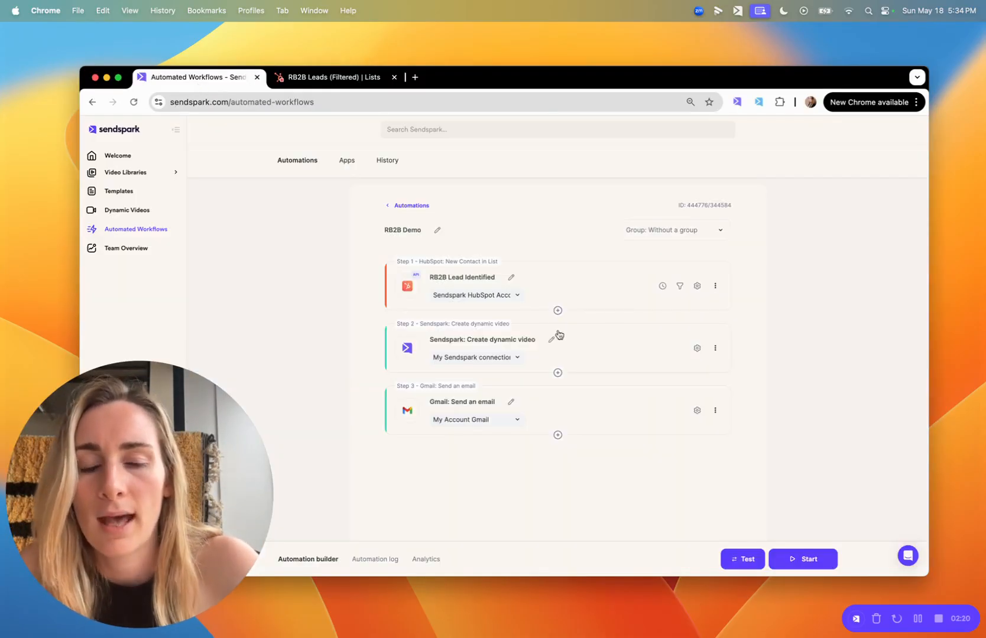
click(605, 294)
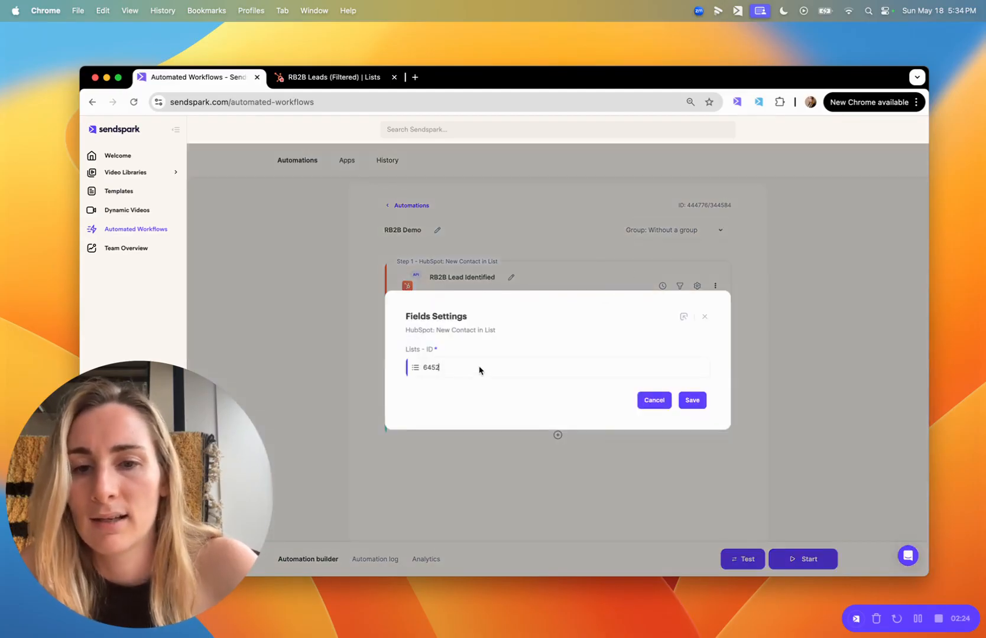
click(705, 317)
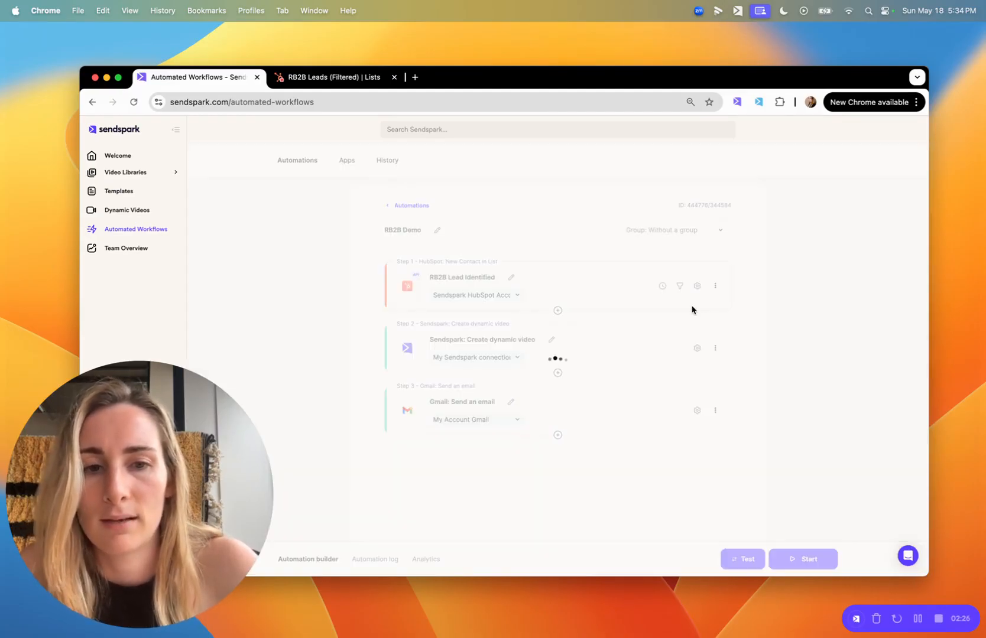
Step: Review the campaign and contact field mappings of the Create dynamic video step, and close them without changes
click(604, 359)
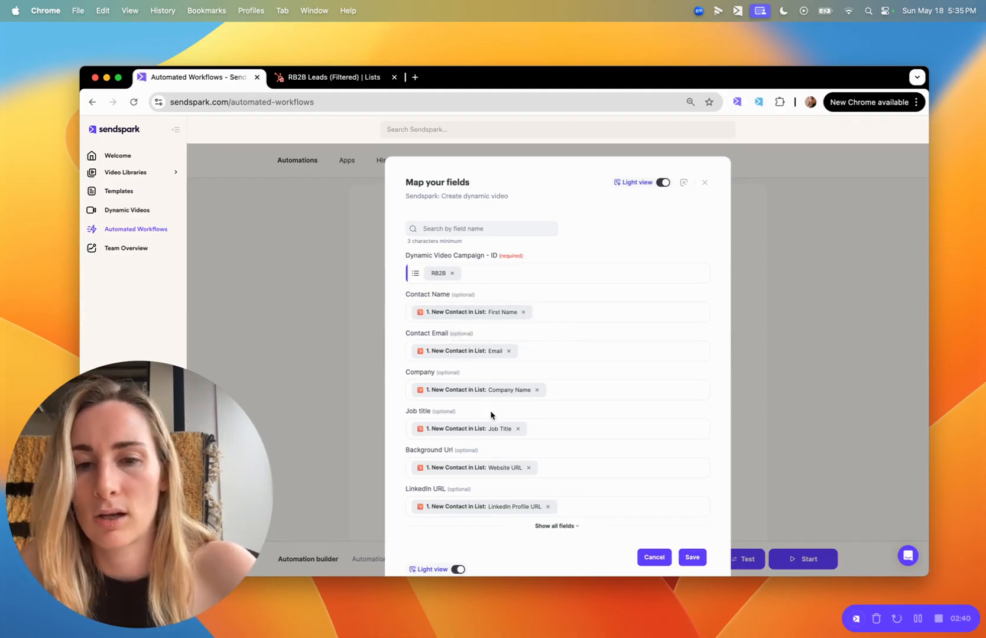
scroll(505, 438, down, 2)
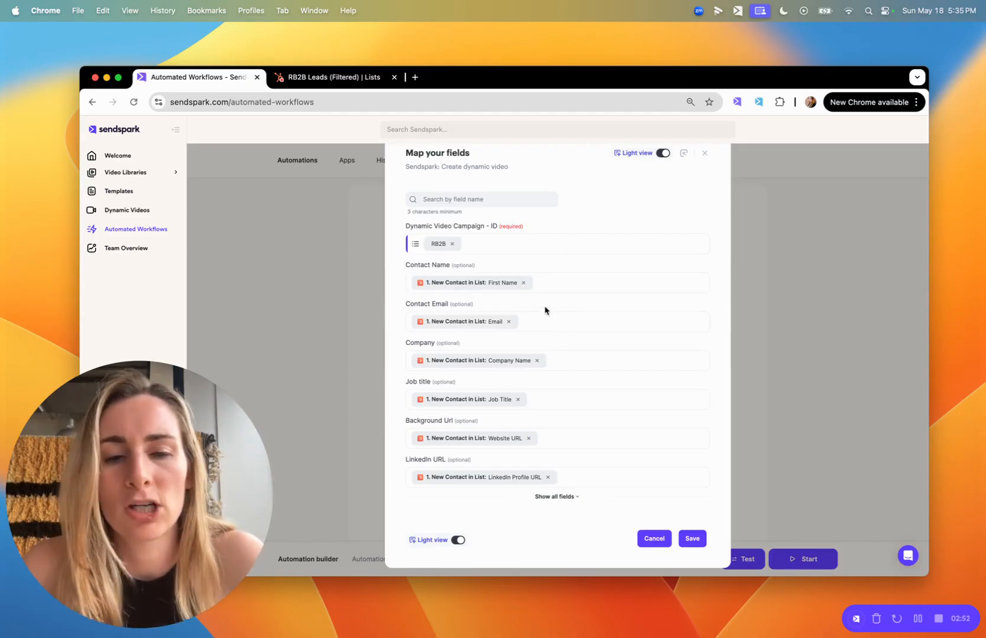
scroll(544, 310, down, 1)
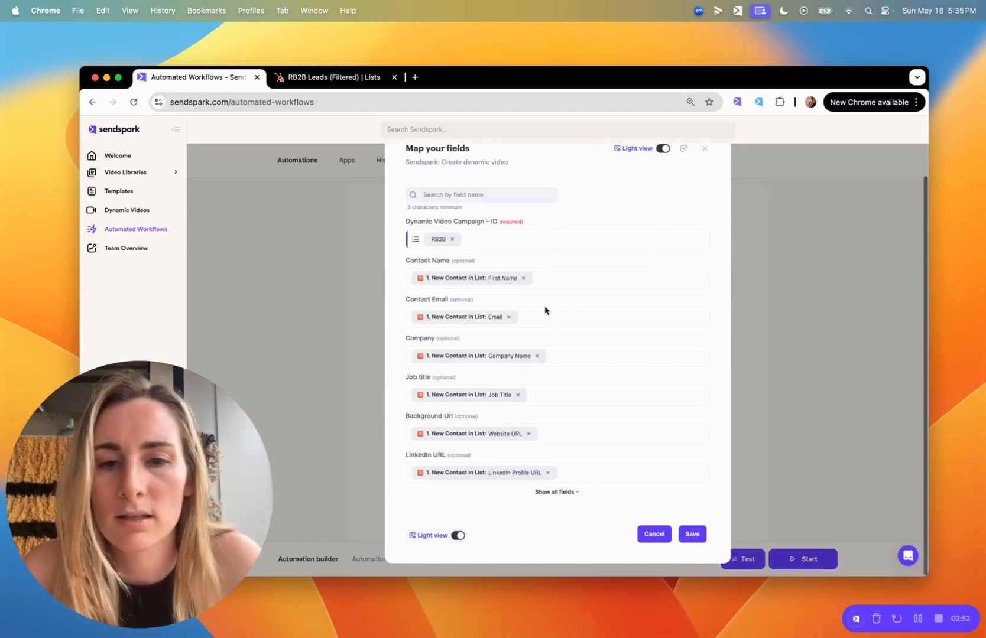
click(704, 151)
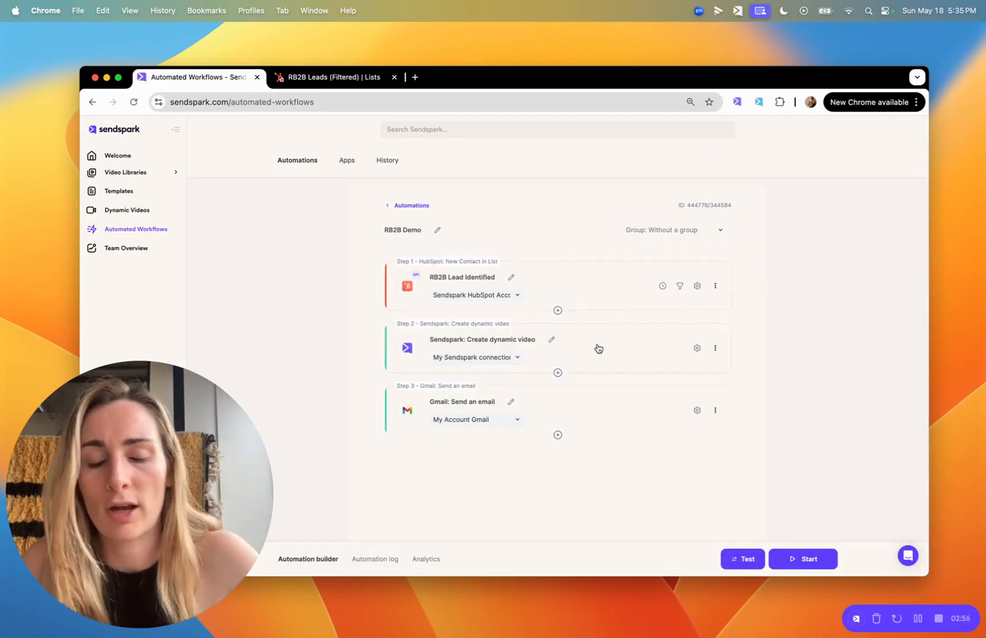
Step: Open the Gmail step's field mapping and examine the email body's HTML line breaks, inserted variables and video embed
click(590, 405)
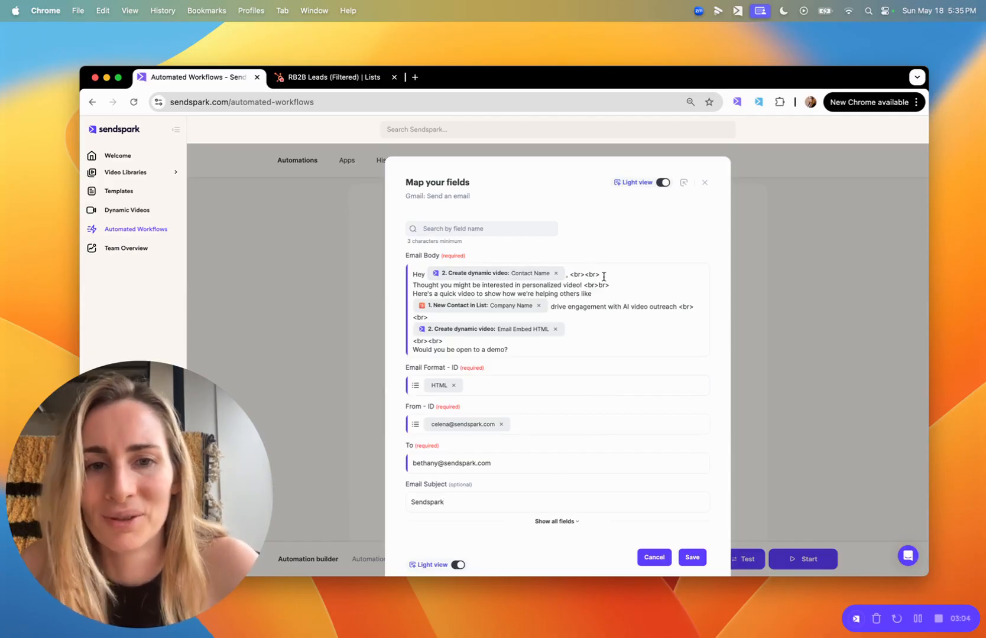
drag(607, 273, 571, 272)
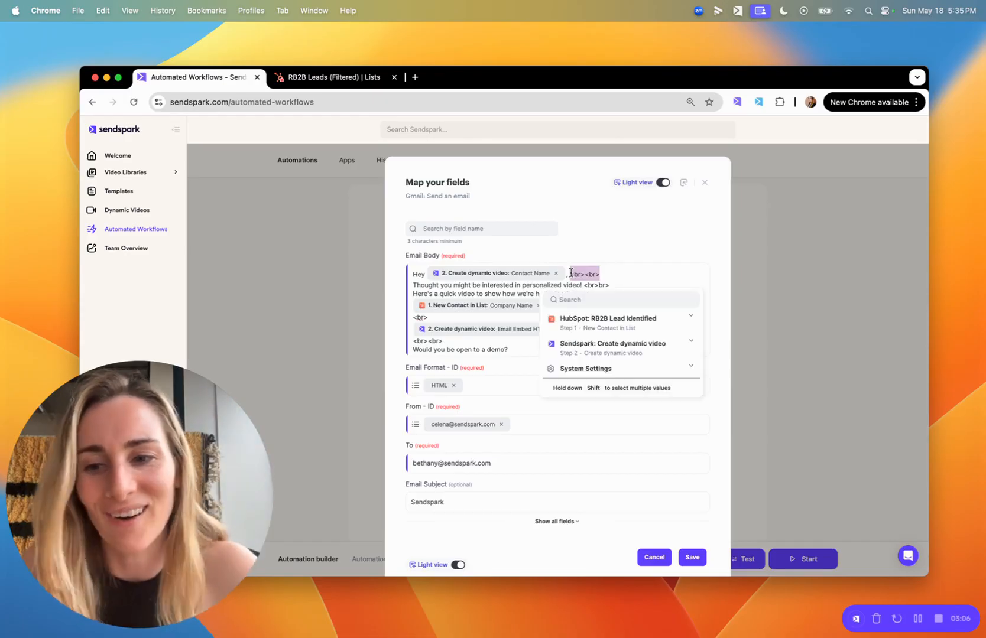
click(598, 274)
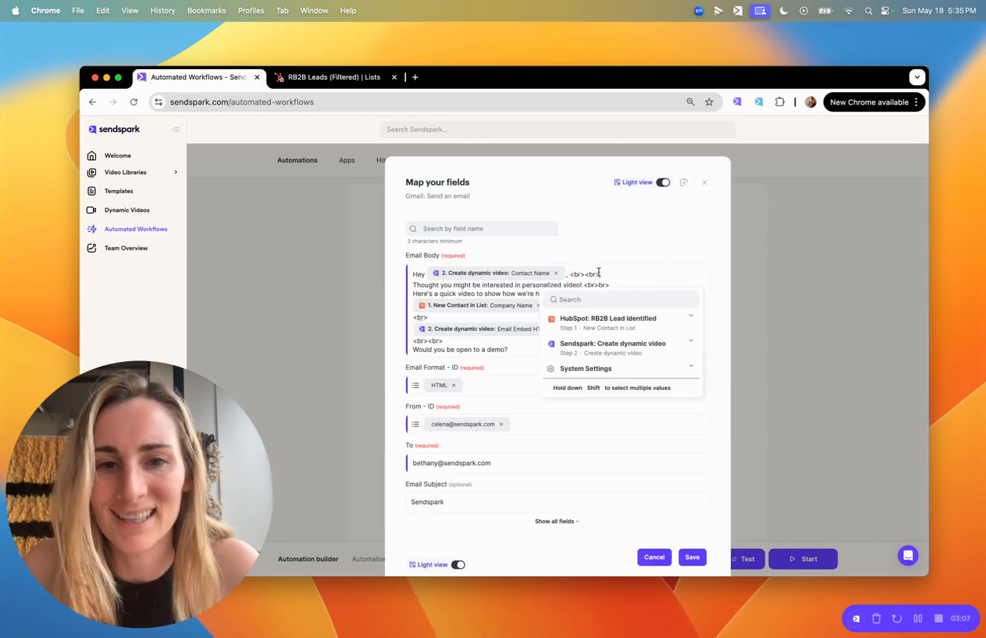
mouse_move(445, 277)
mouse_down()
mouse_move(455, 289)
mouse_move(439, 288)
mouse_up()
click(439, 288)
key(super+a)
click(594, 293)
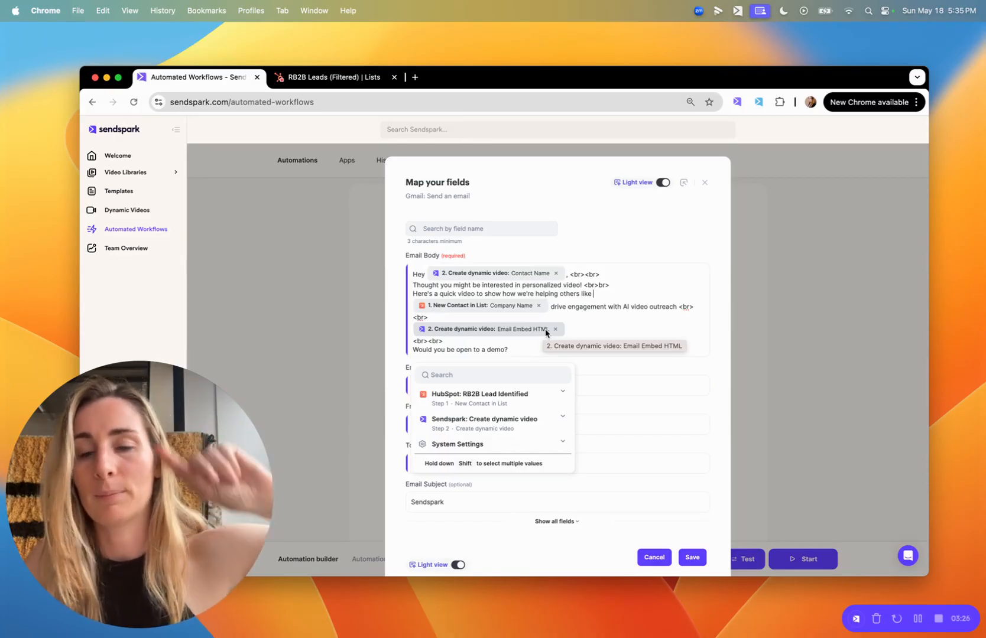
click(592, 305)
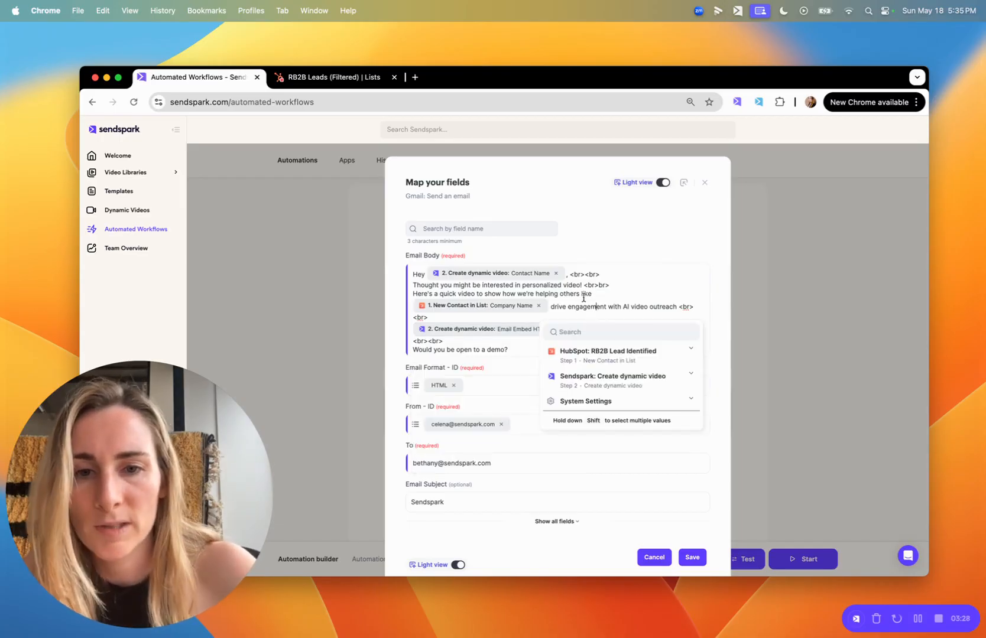
Step: Check the email format, sender and recipient fields of the Gmail step, and close the mapping without changes
click(513, 384)
click(678, 425)
scroll(678, 425, down, 1)
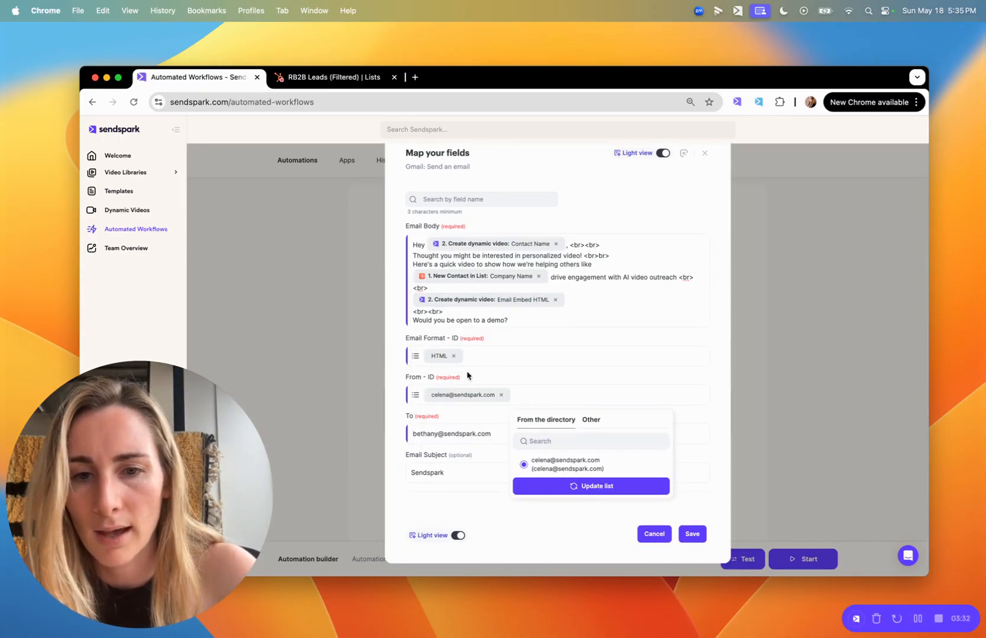
triple_click(445, 433)
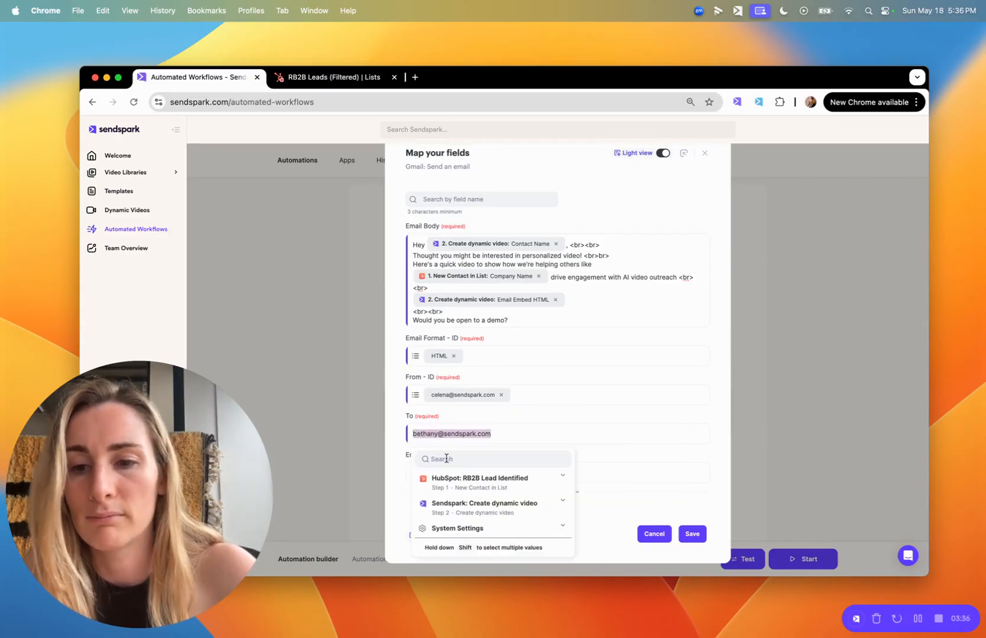
click(445, 459)
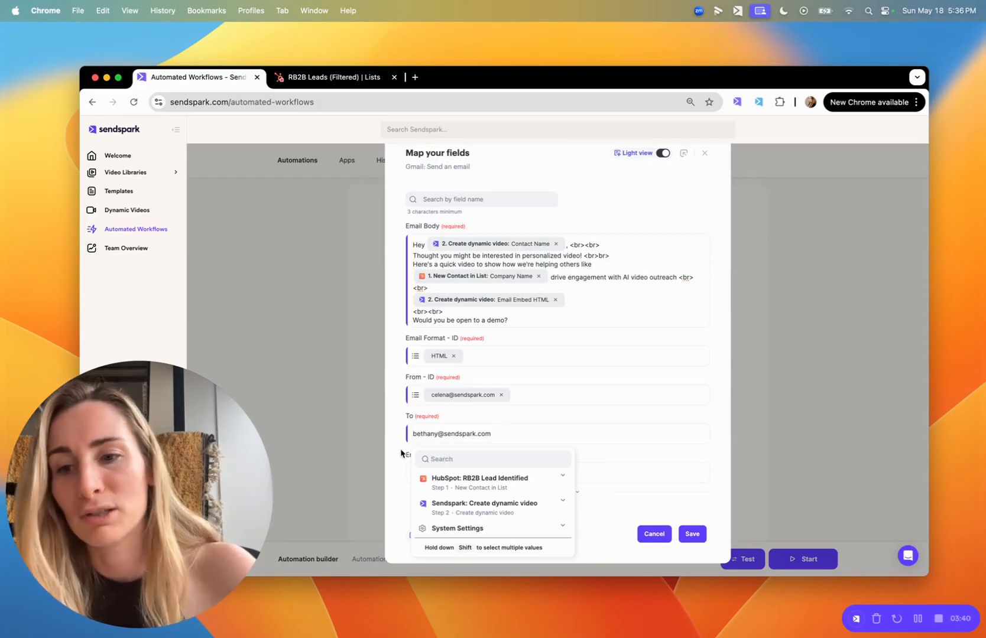
double_click(427, 436)
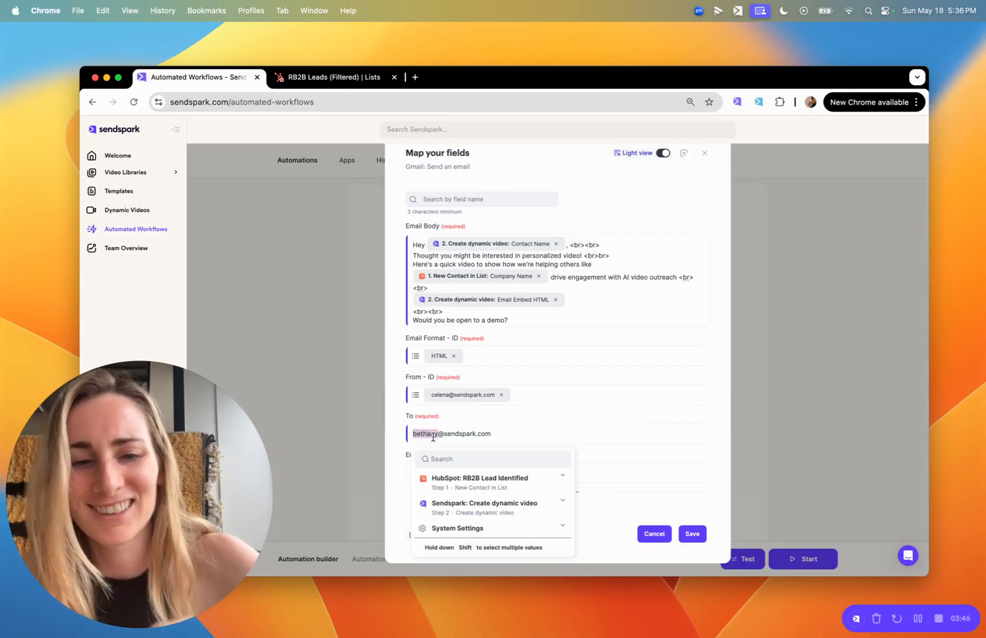
click(662, 386)
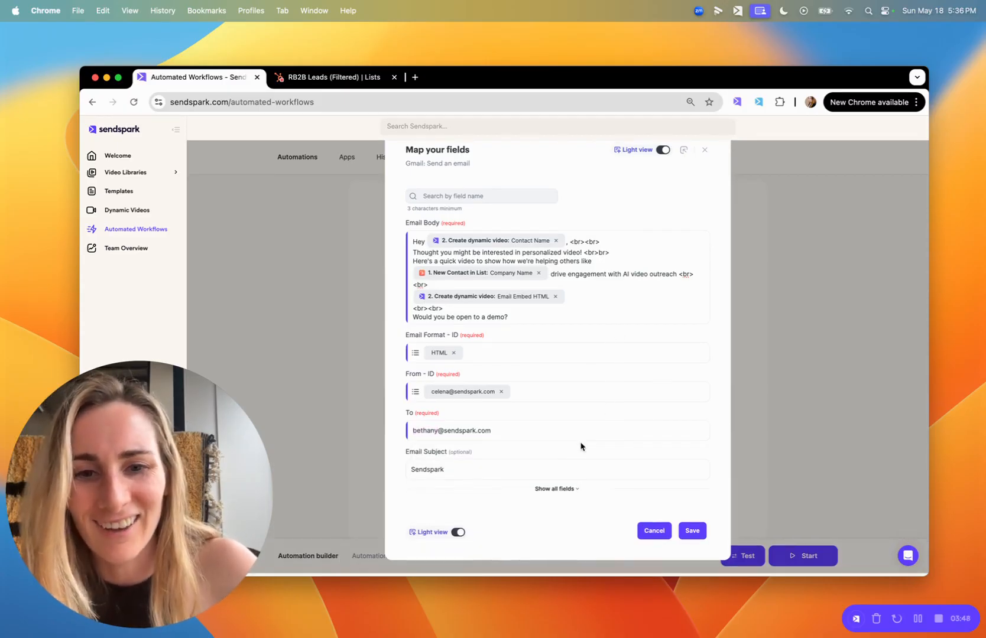
click(705, 155)
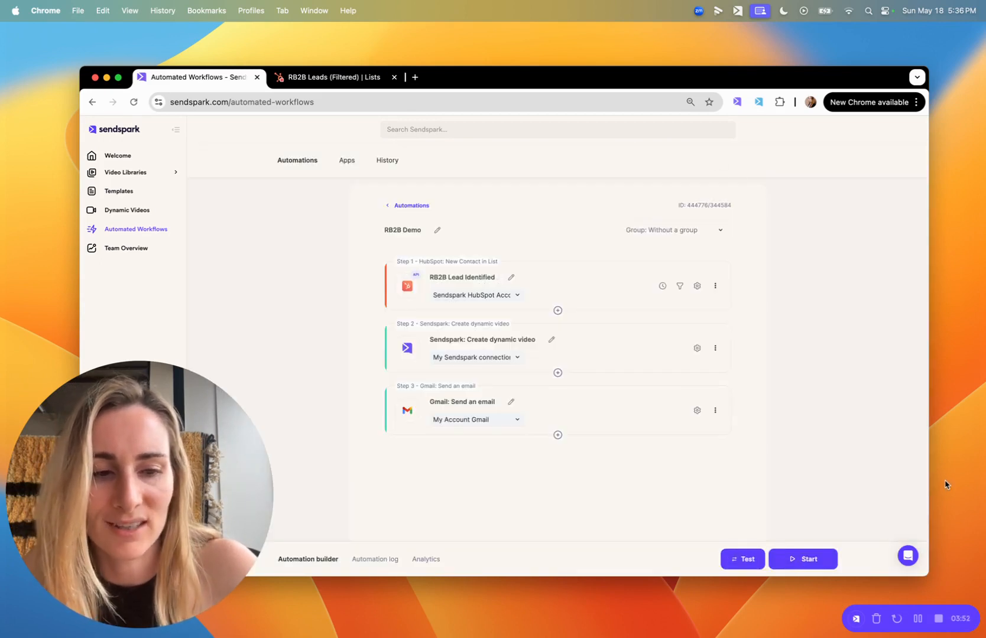